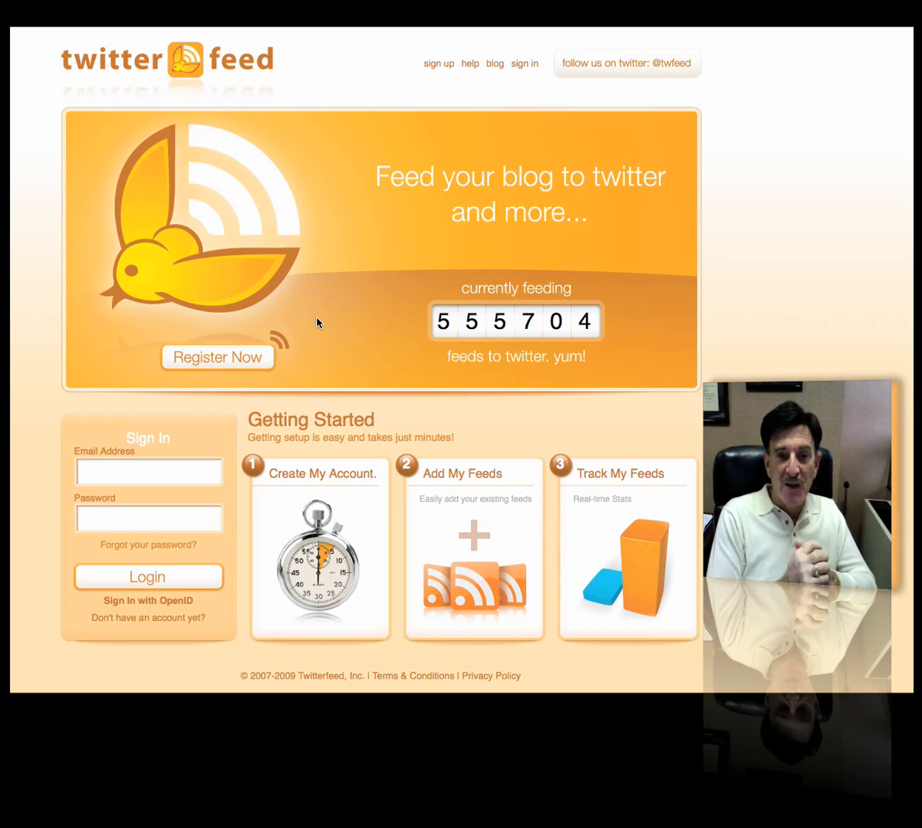
# Step: Sign in with the account e-mail and password, declining to save the login
pyautogui.click(119, 480)
pyautogui.write('drg')
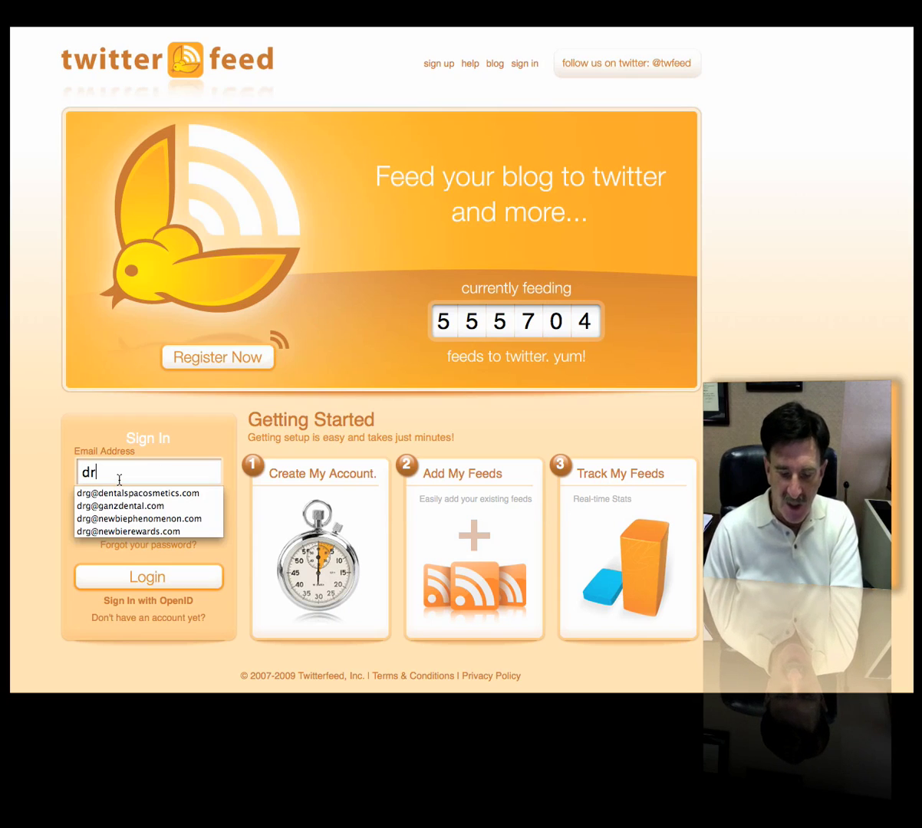
pyautogui.click(133, 520)
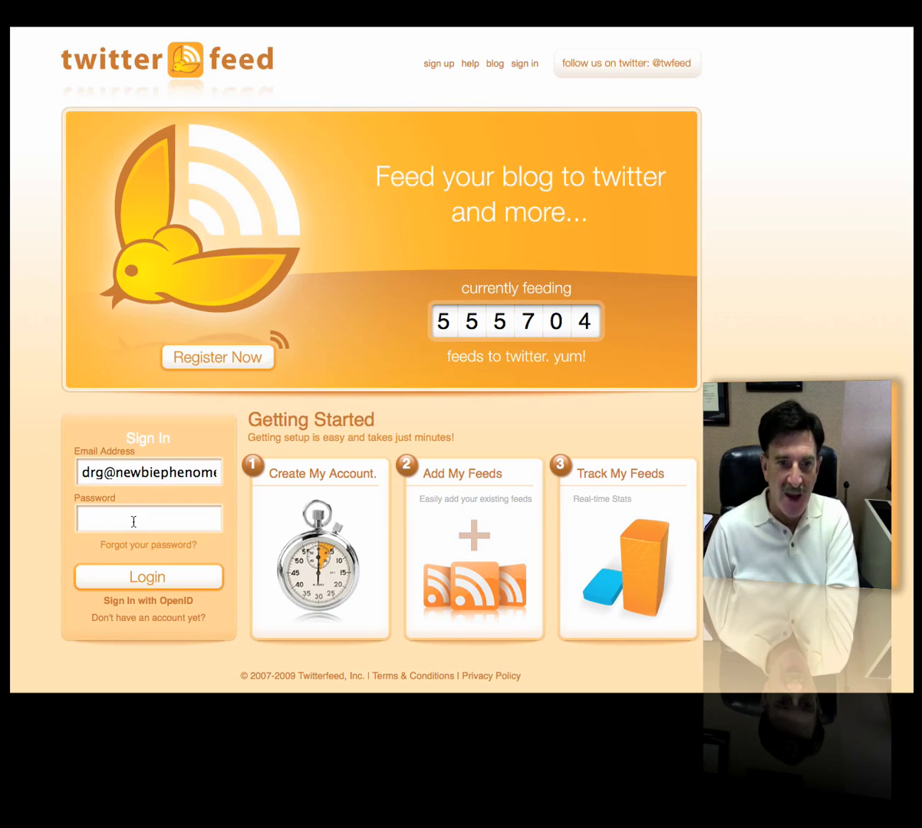
pyautogui.write('•••••••')
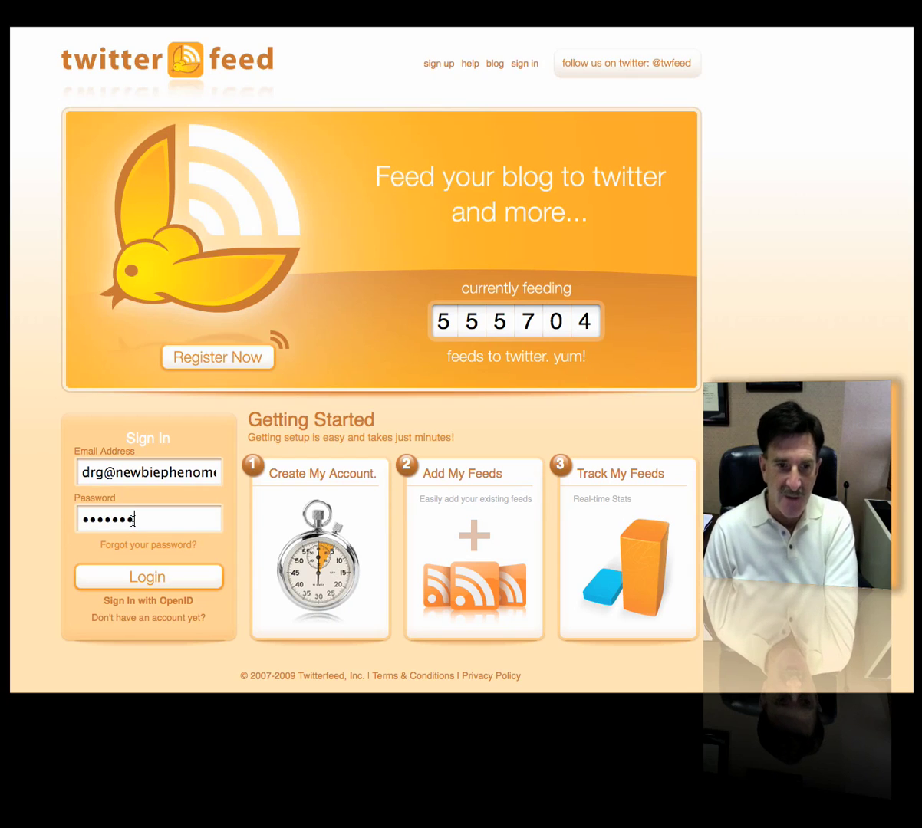
pyautogui.click(145, 579)
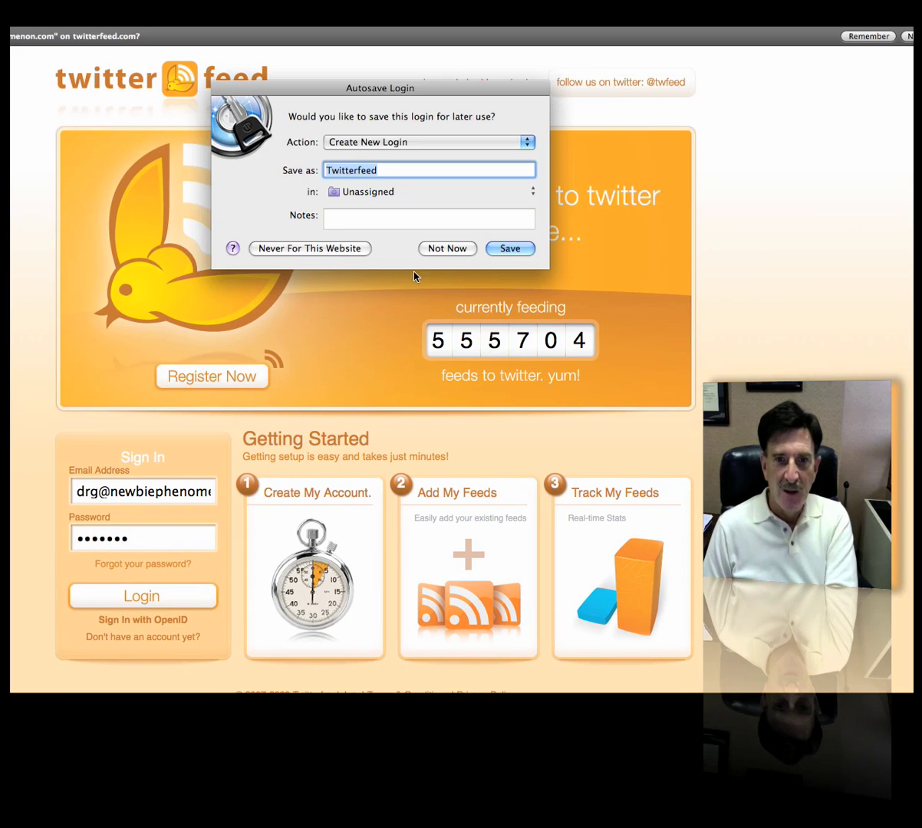
pyautogui.click(431, 250)
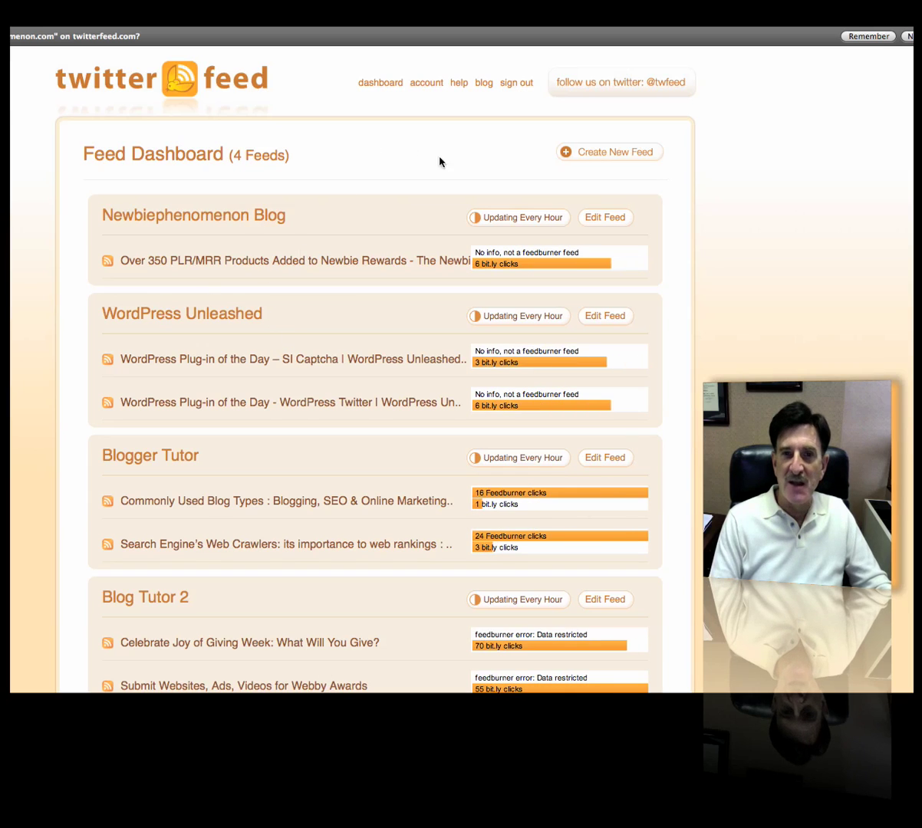
# Step: Start a new feed, keeping twitter as its posting destination
pyautogui.click(593, 157)
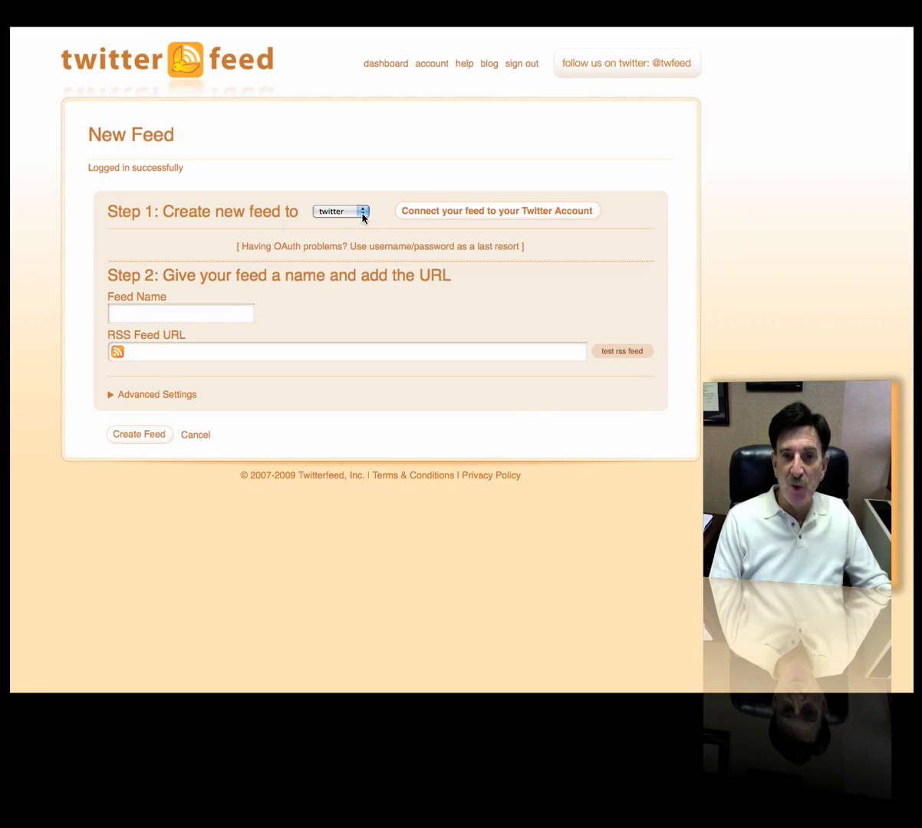
pyautogui.click(363, 218)
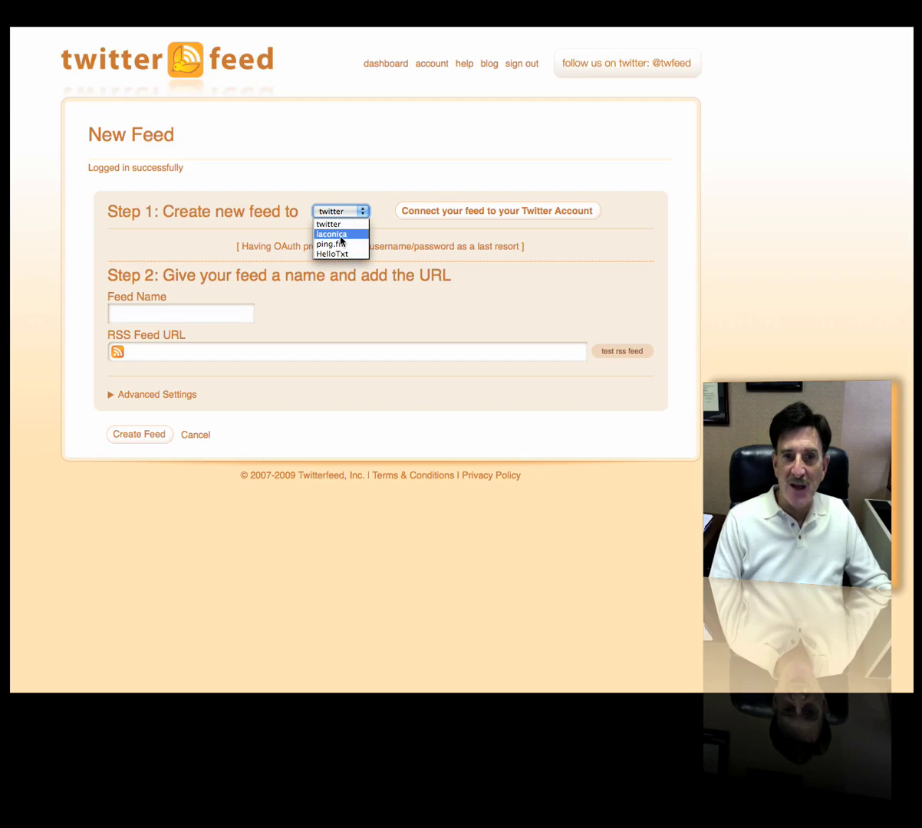
pyautogui.click(331, 223)
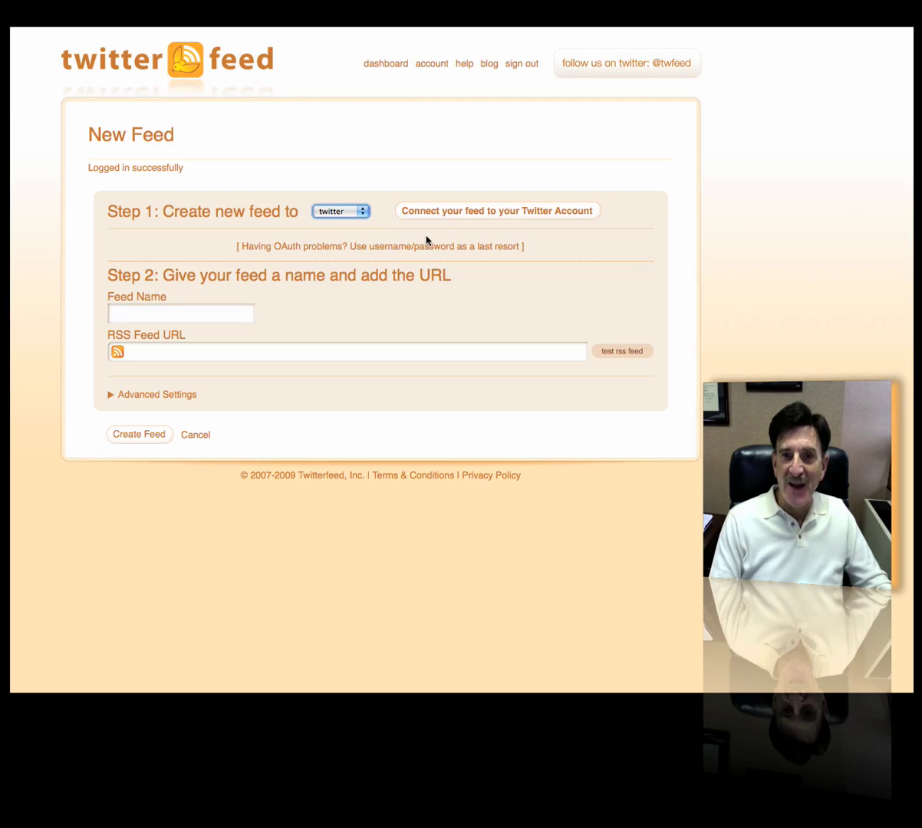
# Step: Authorize twitterfeed on Twitter so the account is linked to the new feed
pyautogui.click(507, 215)
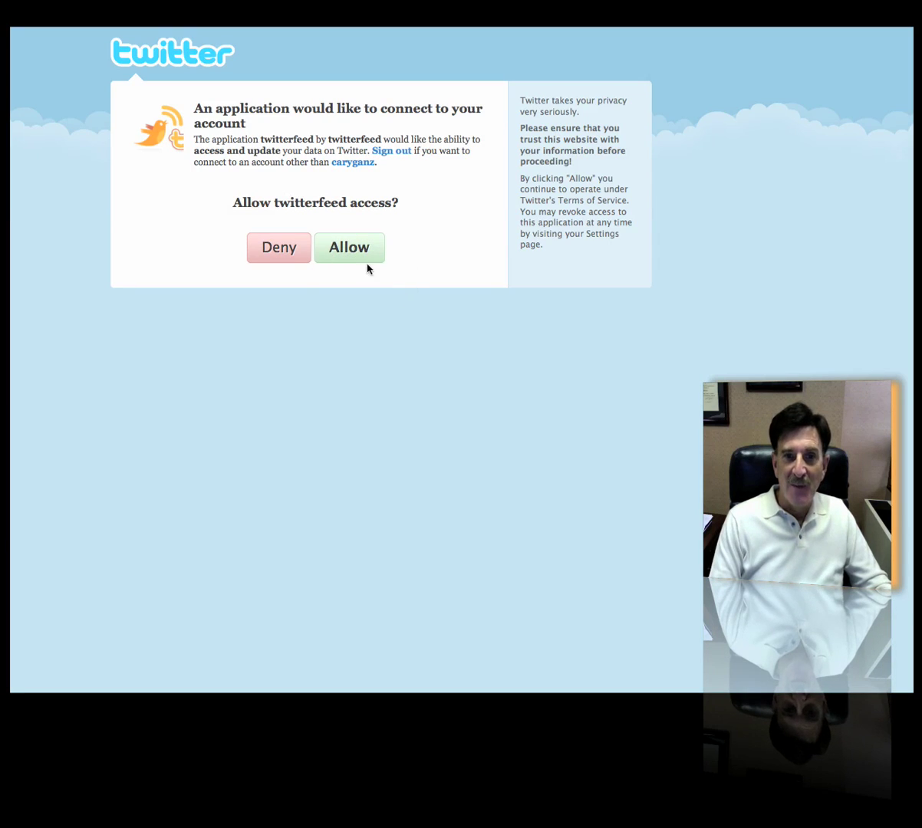
pyautogui.click(350, 251)
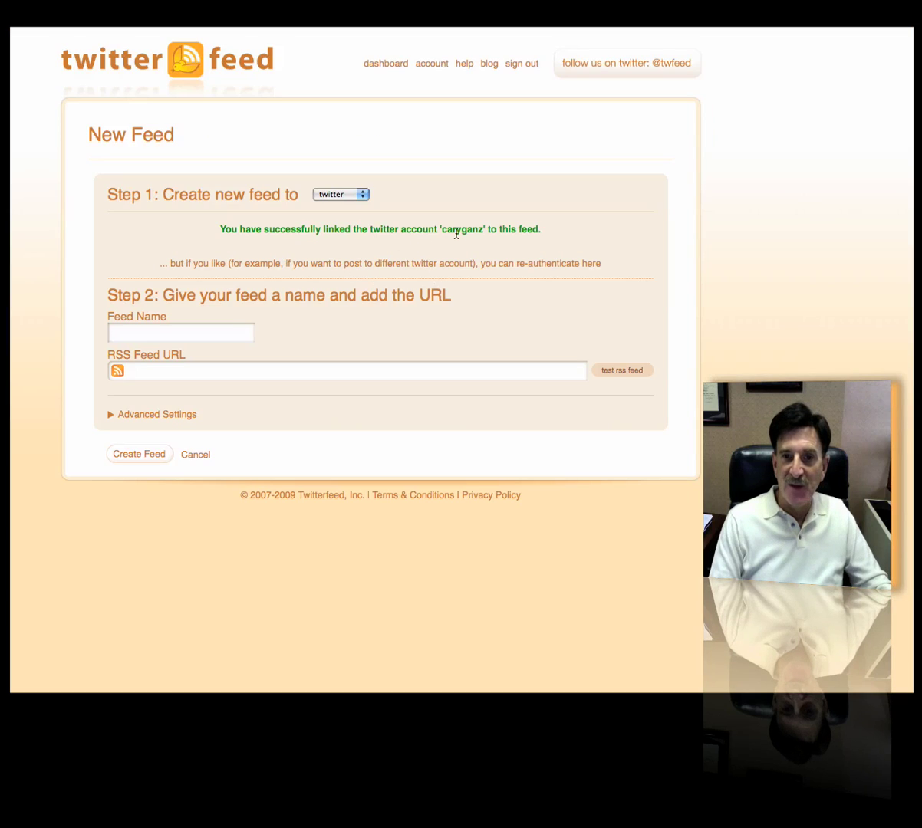
# Step: Name the feed 'Twitter Right'
pyautogui.click(156, 330)
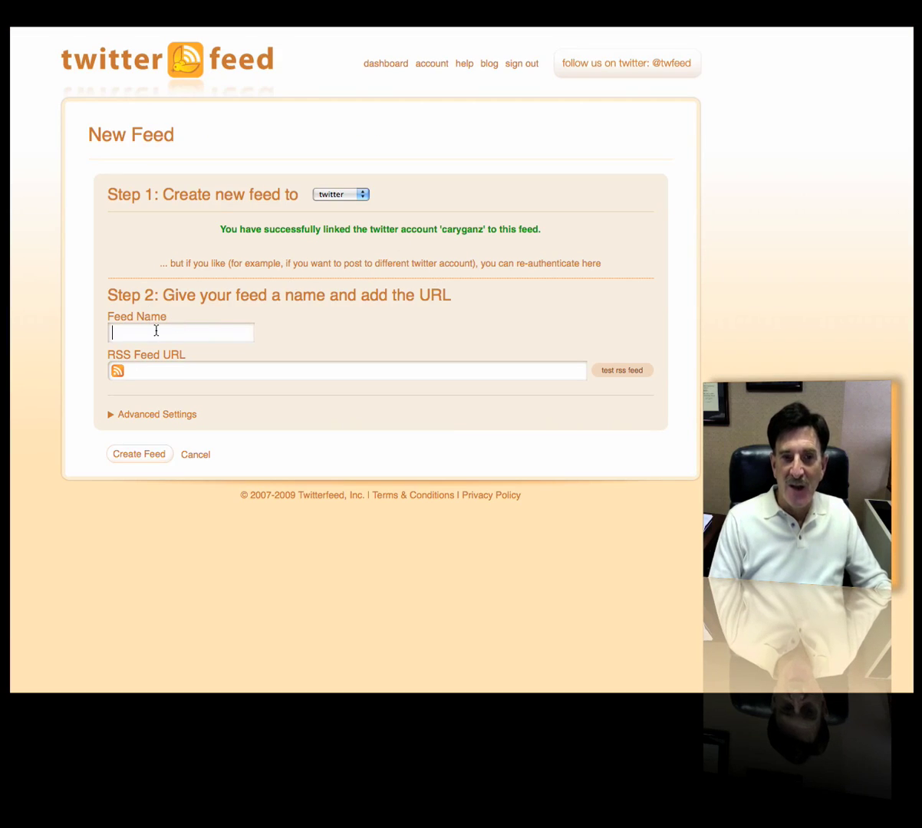
pyautogui.write('Twitter Right')
pyautogui.press('BackSpace')
pyautogui.press('BackSpace')
pyautogui.press('BackSpace')
pyautogui.write('ght')
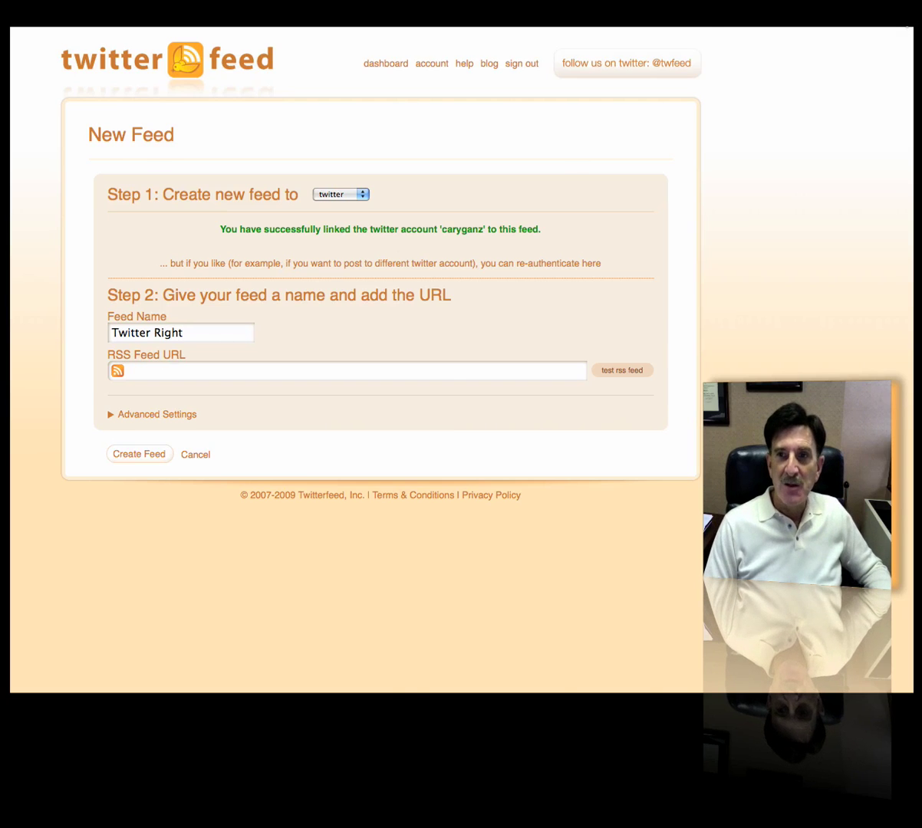
pyautogui.click(907, 29)
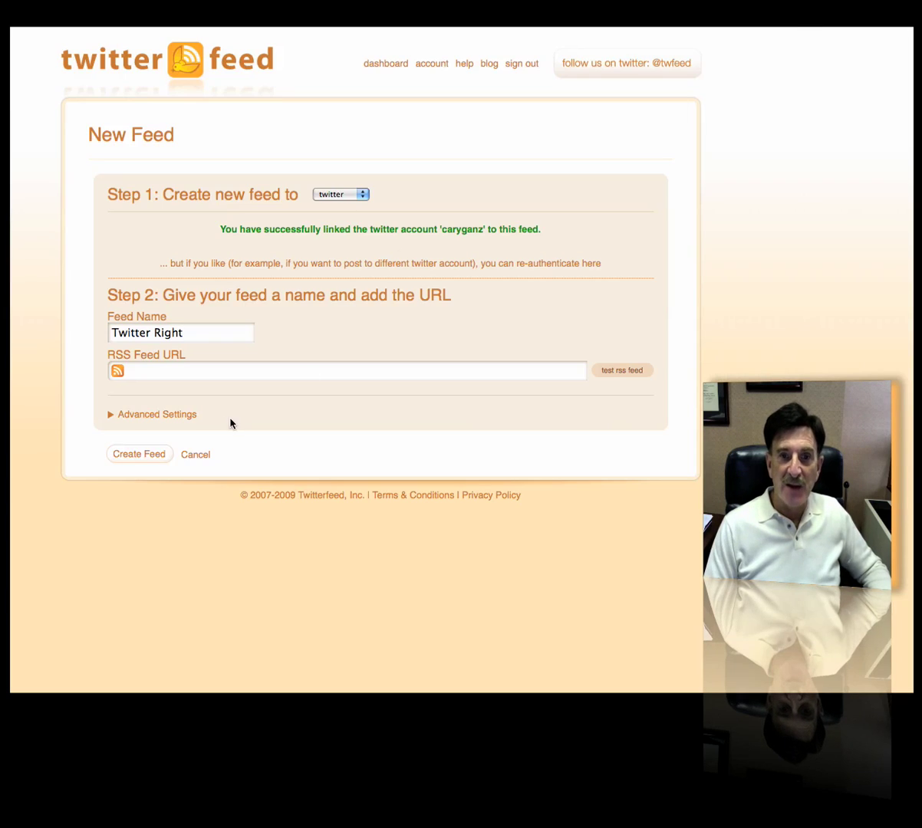
pyautogui.click(171, 377)
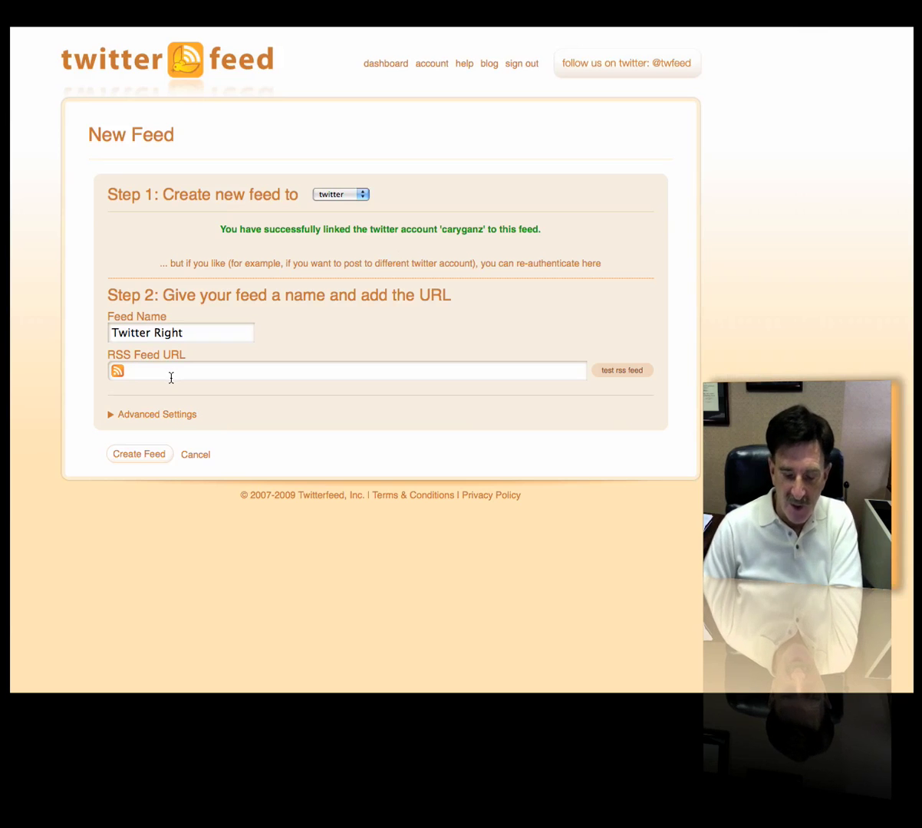
pyautogui.write('http')
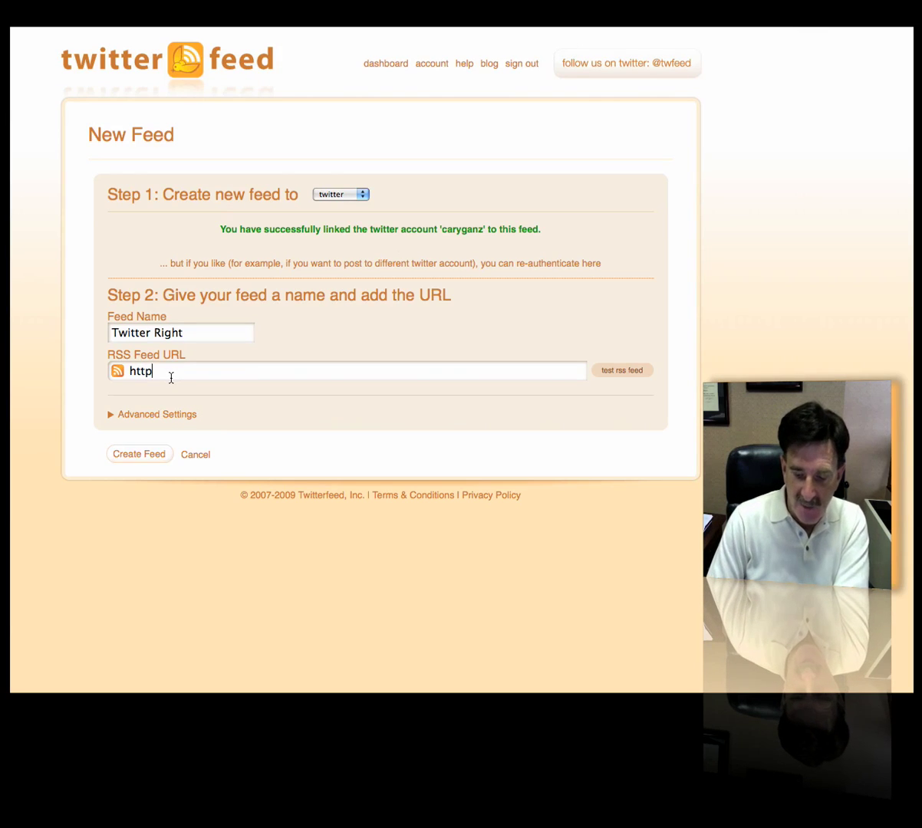
pyautogui.write('://www.')
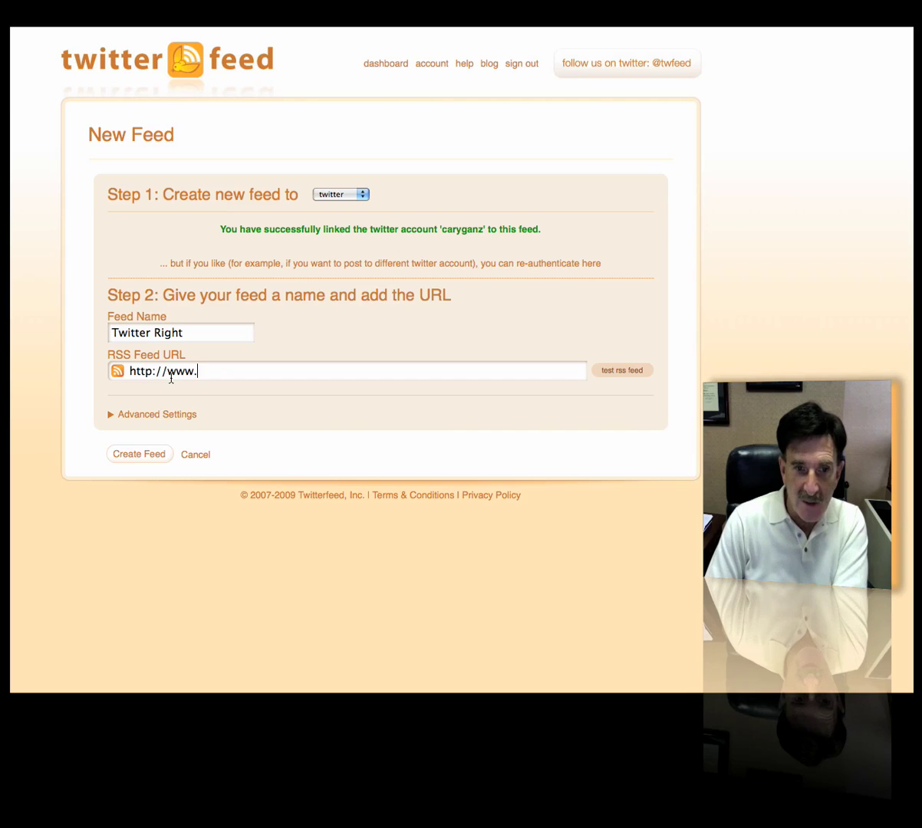
pyautogui.write('twitter')
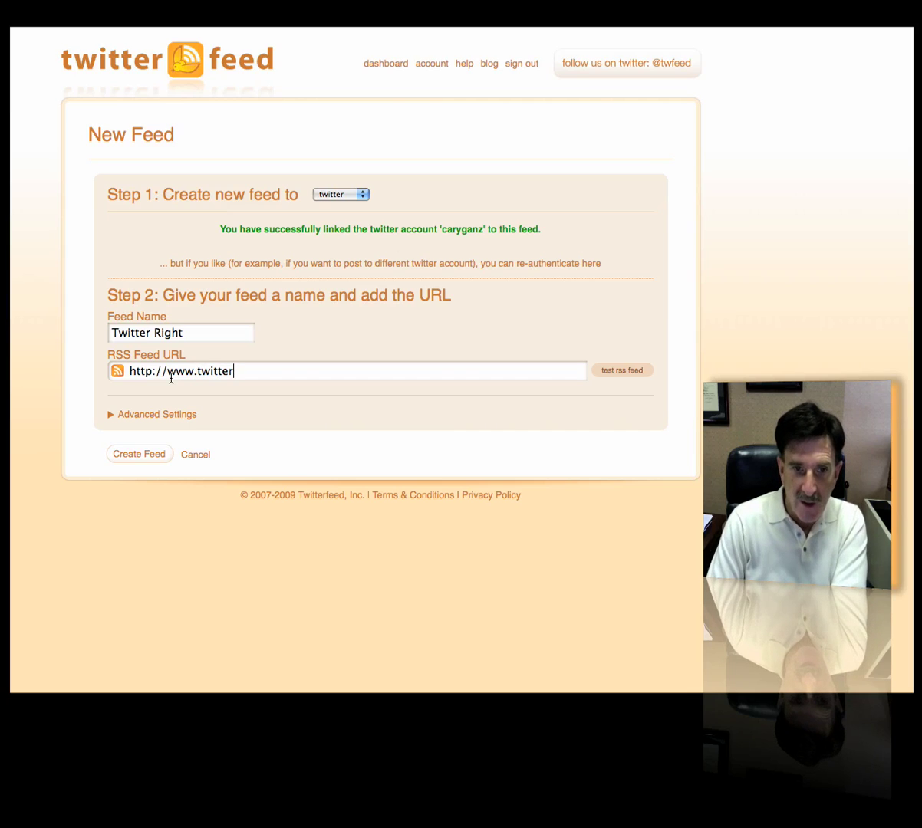
pyautogui.write('right.com')
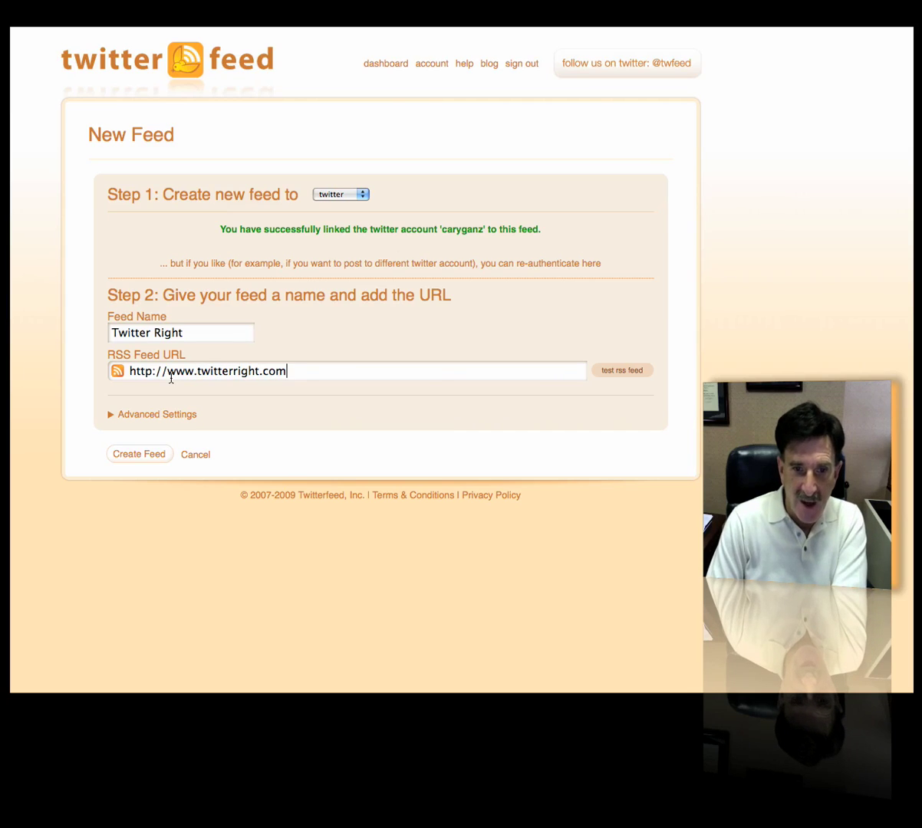
pyautogui.write('/feed')
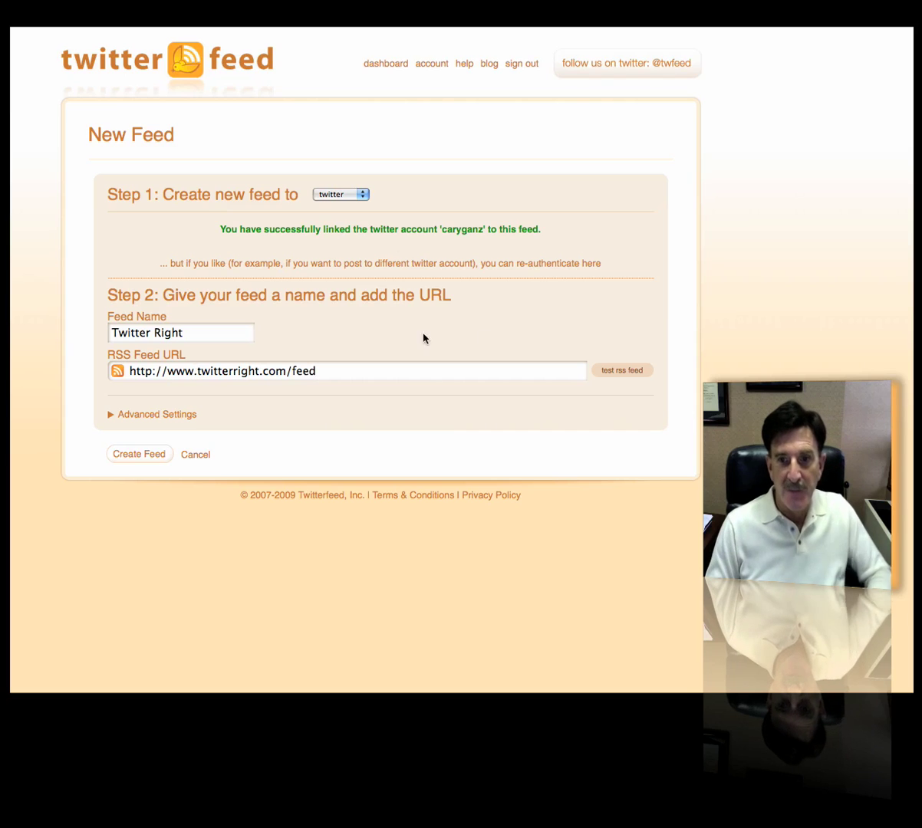
pyautogui.click(622, 372)
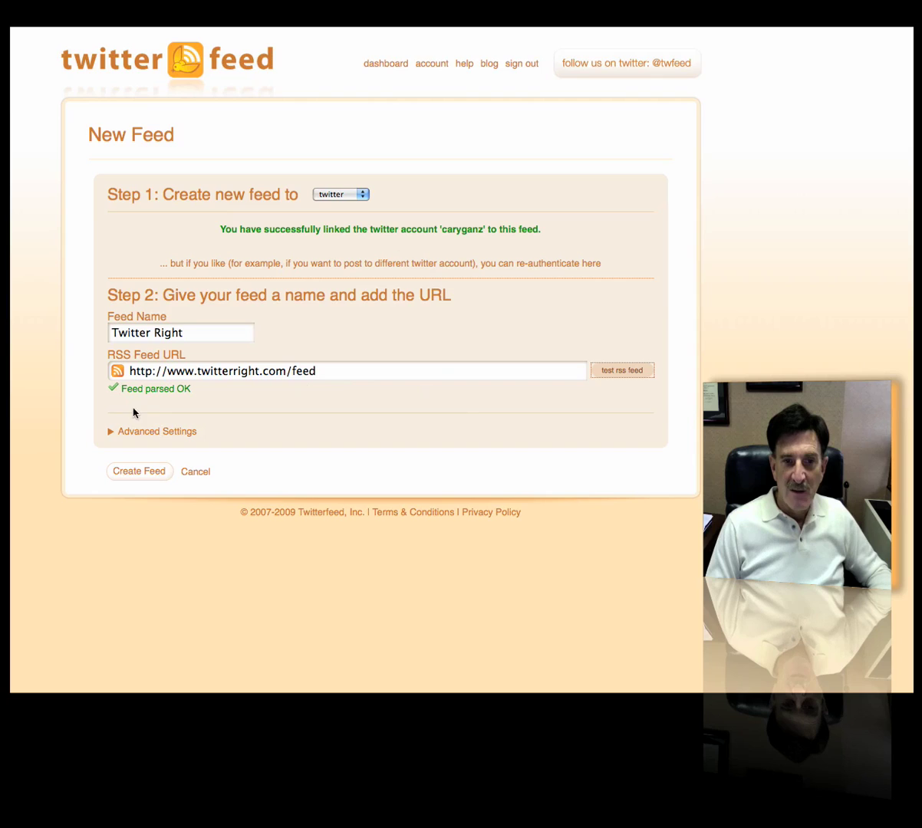
pyautogui.click(155, 472)
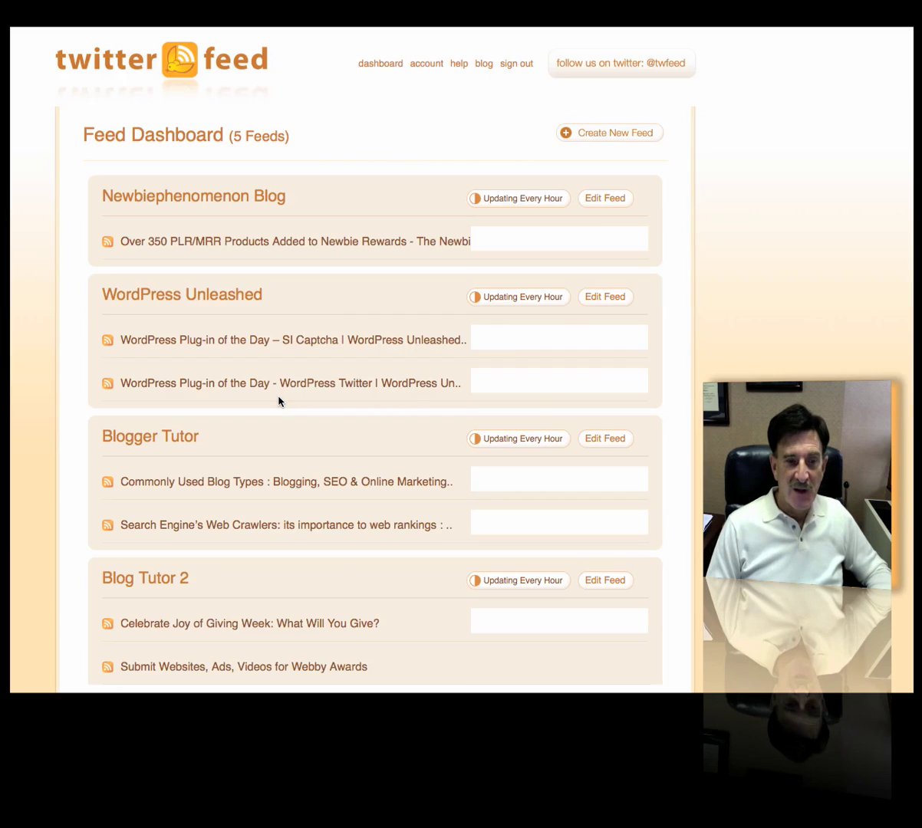
# Step: Scroll down the Feed Dashboard to the new Twitter Right entry
pyautogui.scroll(-3, 343, 481)
pyautogui.scroll(-1, 343, 481)
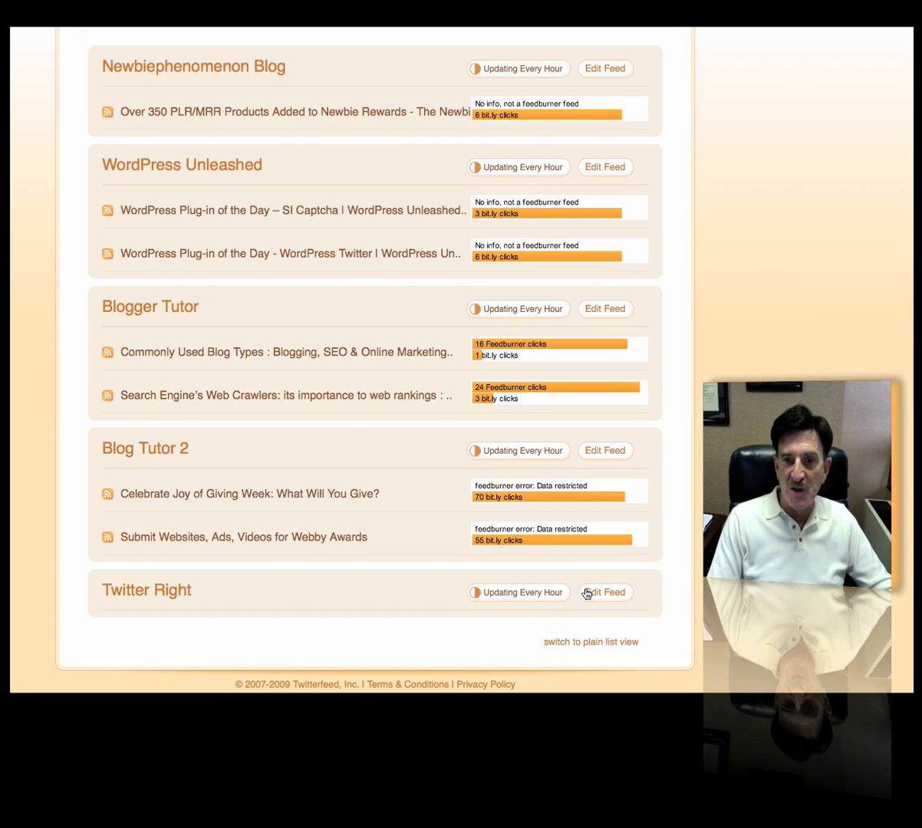
# Step: Edit the Twitter Right feed and enter the post prefix 'From Twitterright:'
pyautogui.click(595, 594)
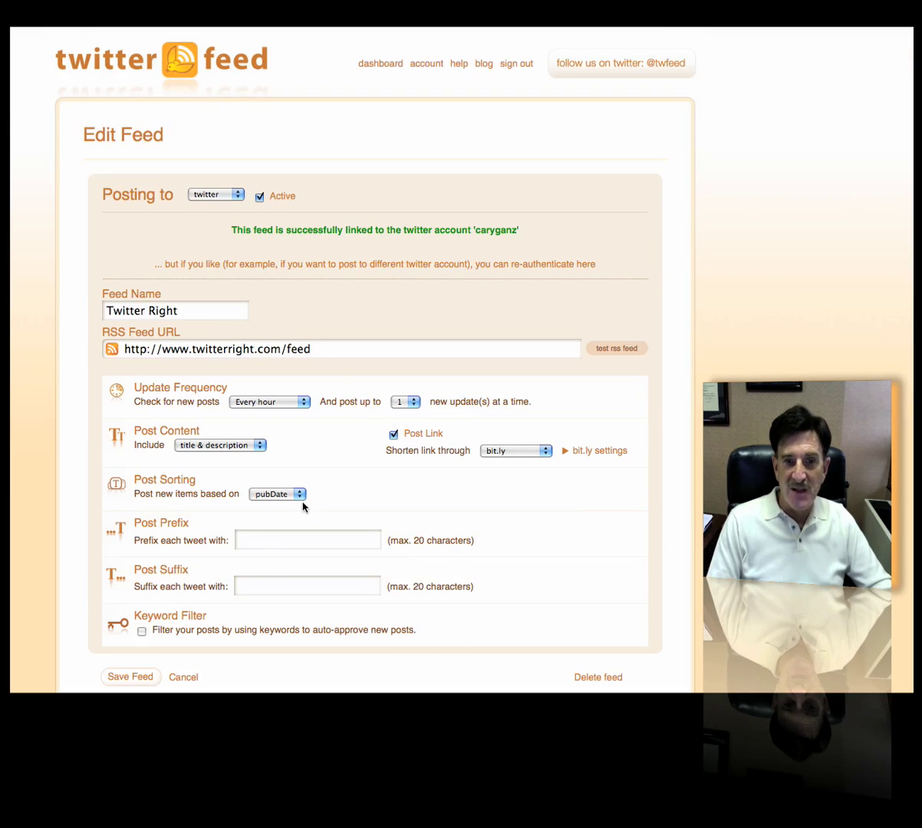
pyautogui.click(271, 540)
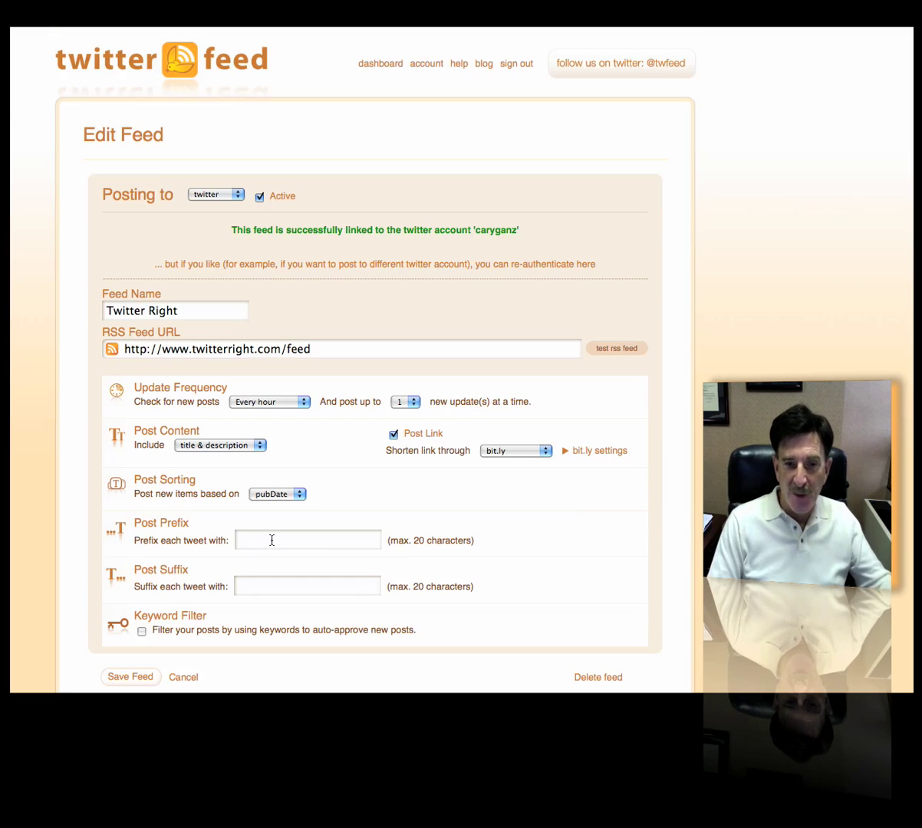
pyautogui.write('Fro')
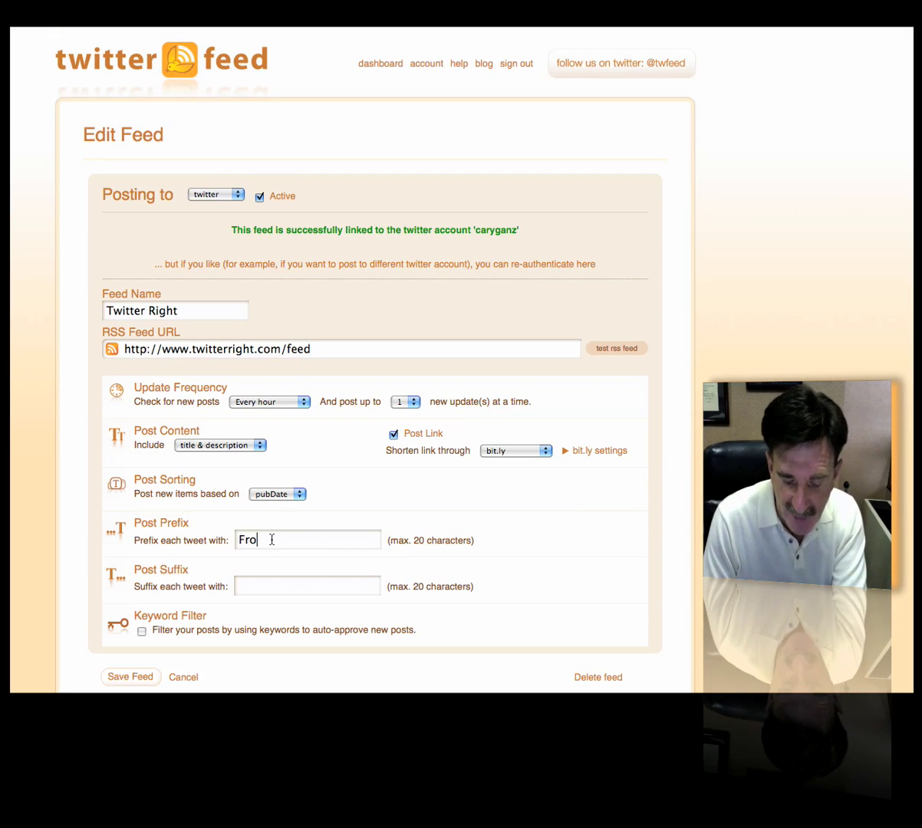
pyautogui.write('m Twitterright:')
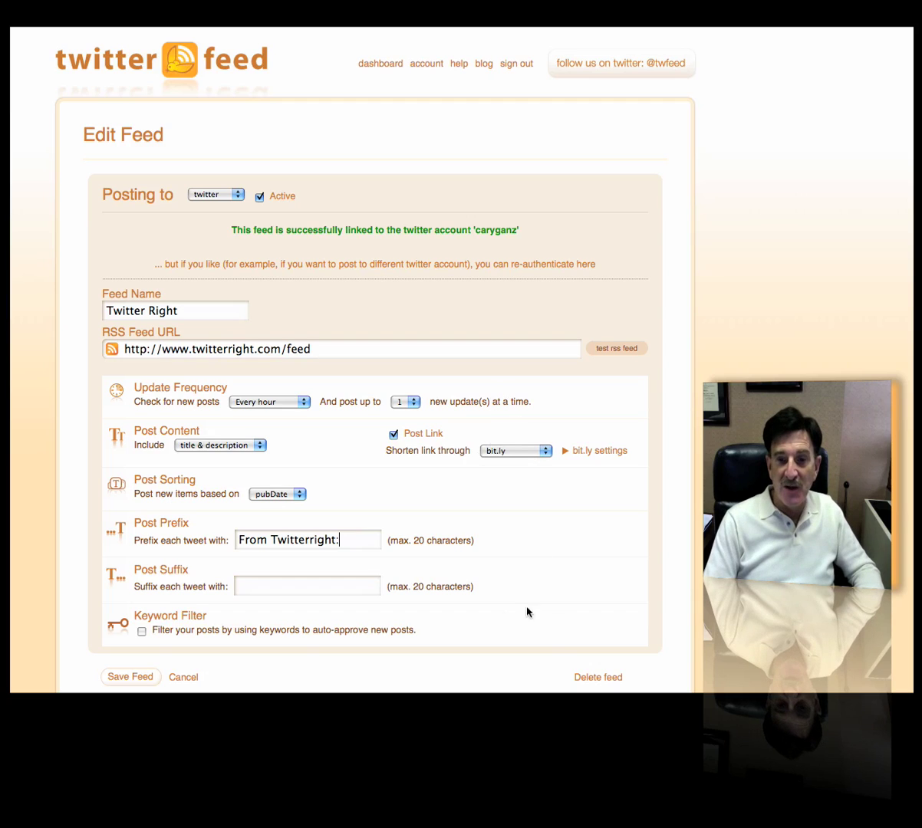
# Step: Save the Twitter Right feed and check its entry on the dashboard
pyautogui.click(136, 680)
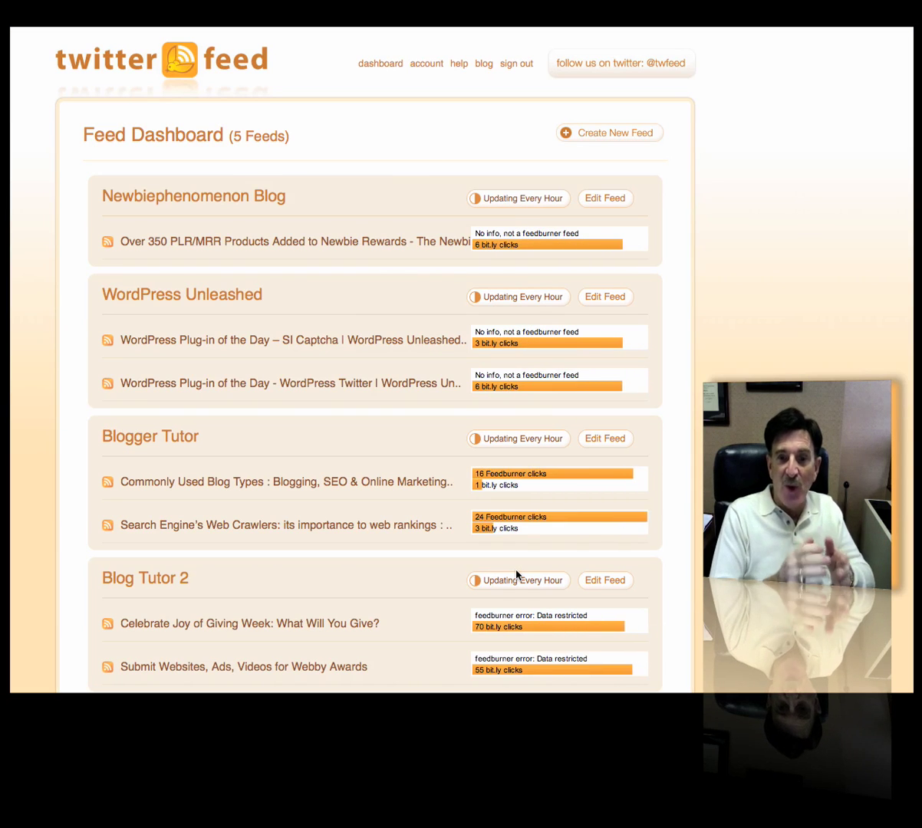
pyautogui.scroll(-3, 438, 611)
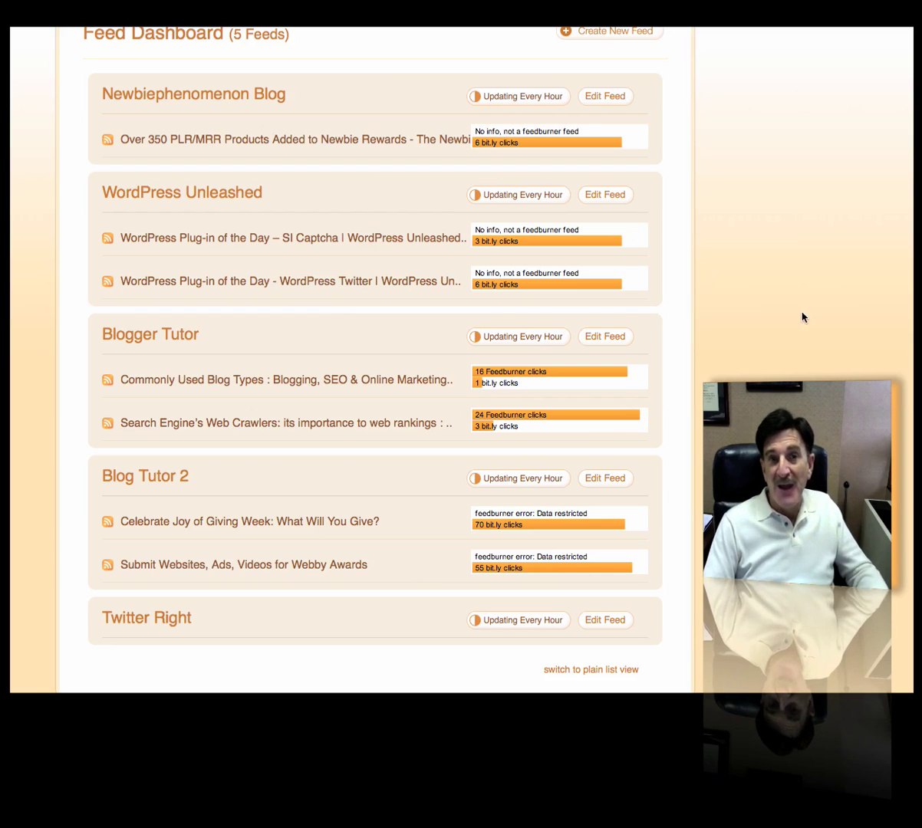
pyautogui.scroll(3, 797, 315)
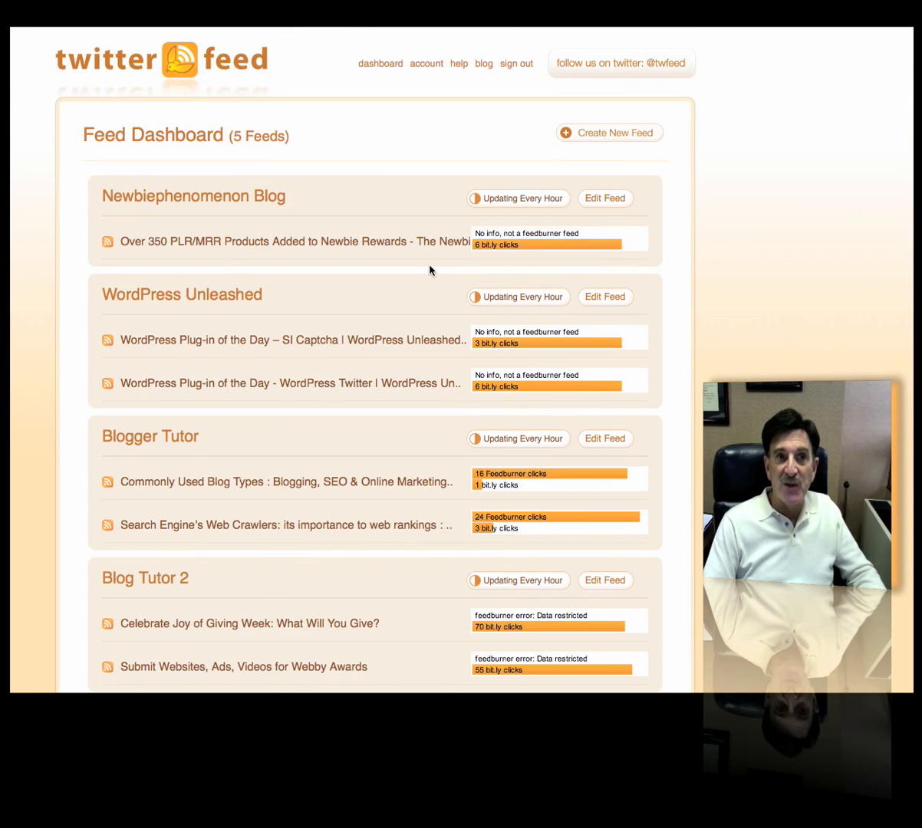